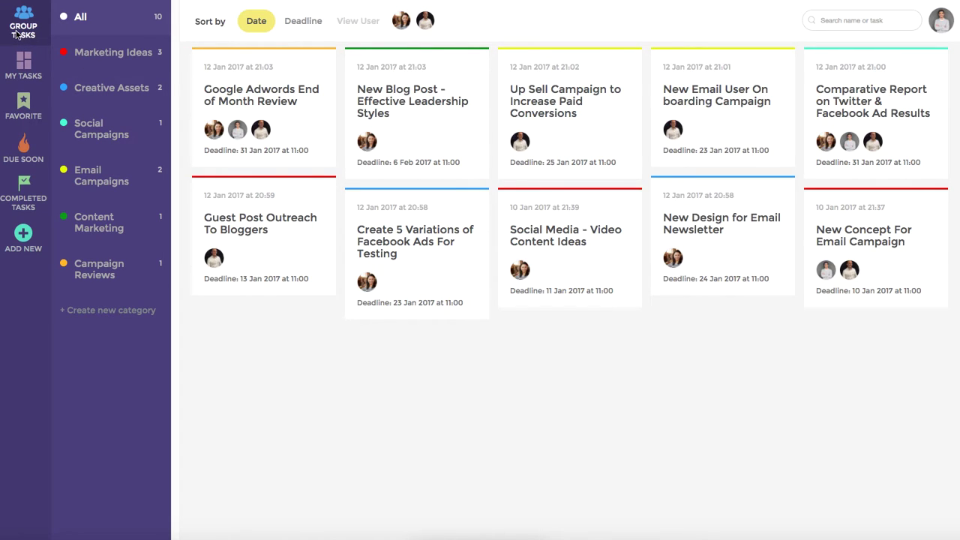
Filter the board by each category in turn, from Marketing Ideas to Campaign Reviews, then show all ten tasks
click(107, 54)
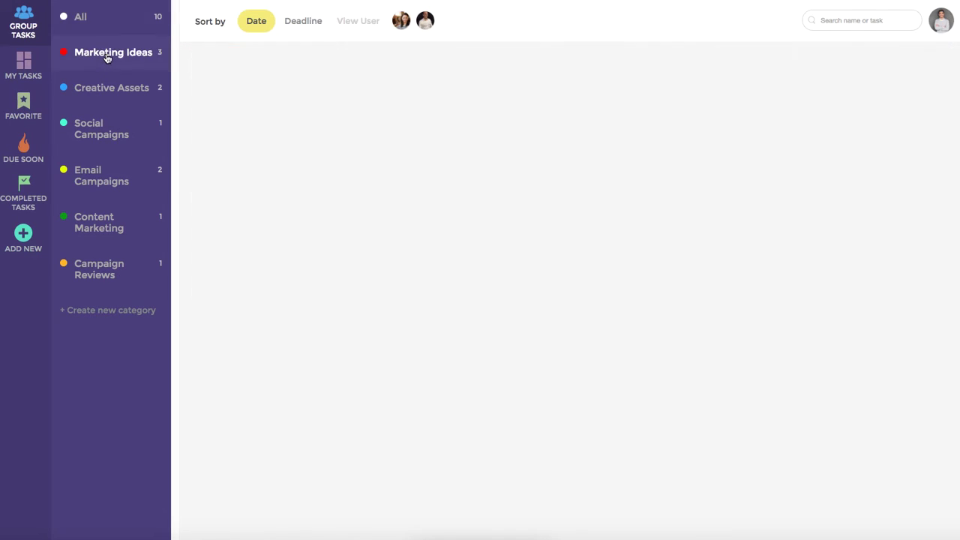
click(108, 89)
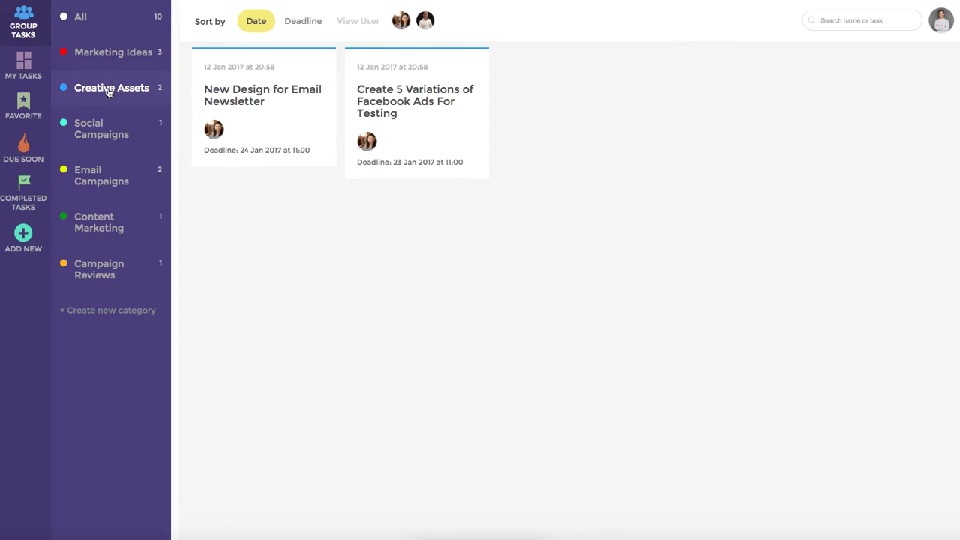
click(96, 132)
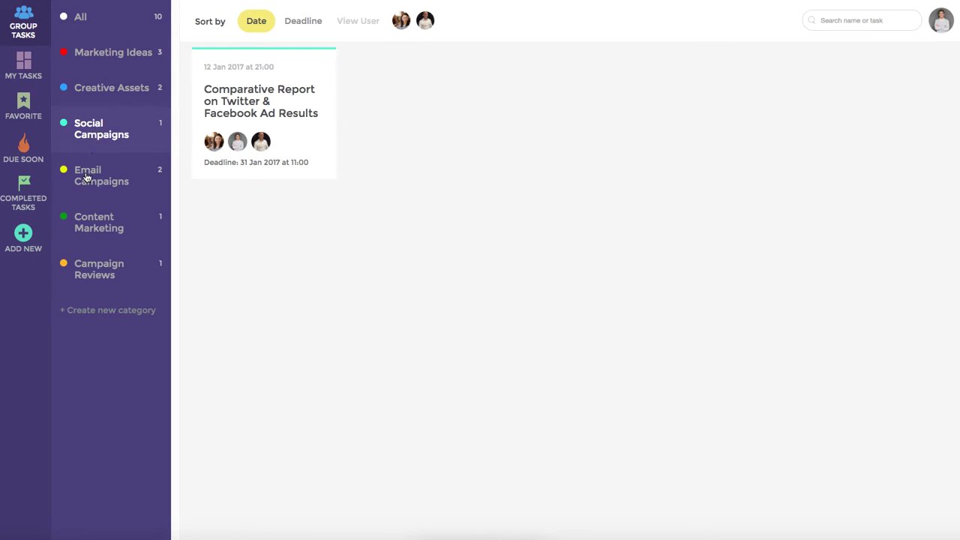
click(86, 177)
click(89, 221)
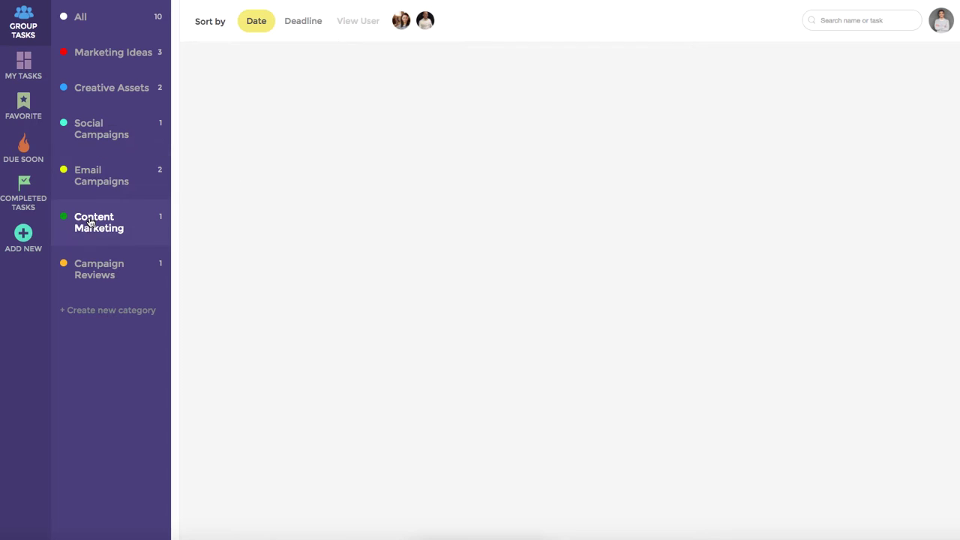
click(89, 267)
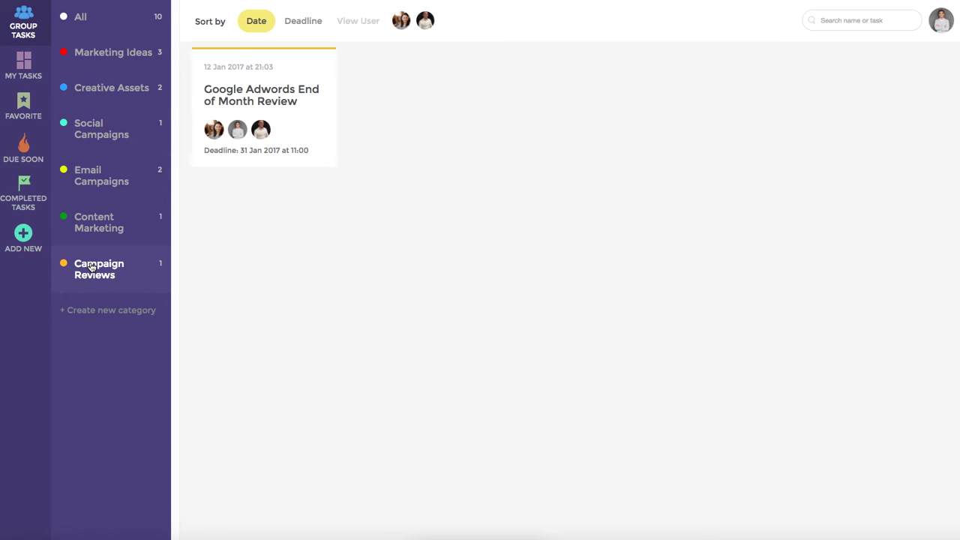
click(88, 22)
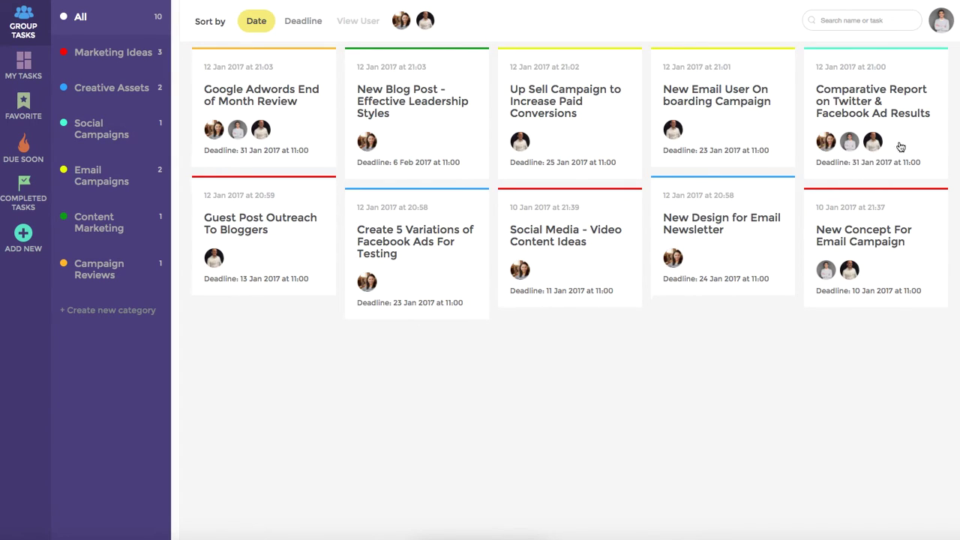
Read the Comparative Report task's full description, then open Google Adwords End of Month Review from My Tasks
click(867, 98)
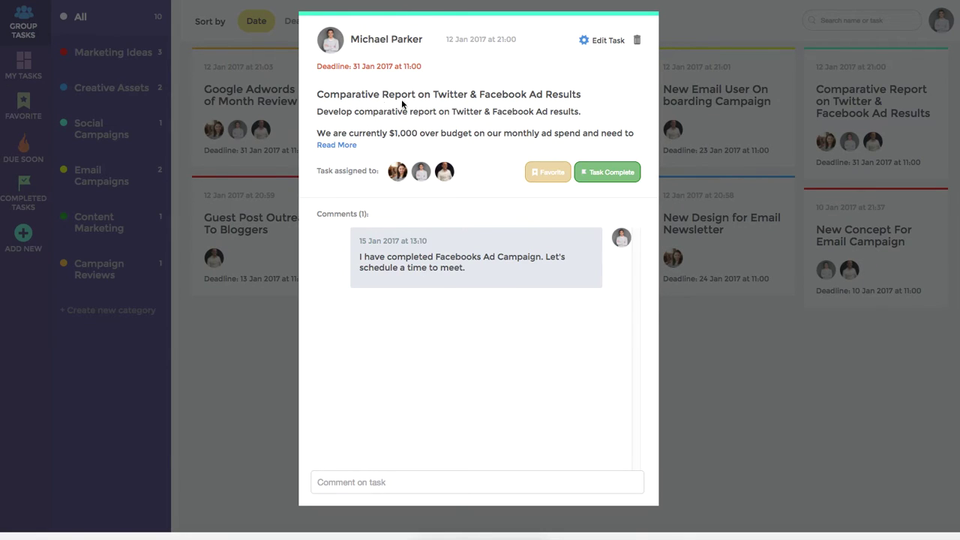
click(331, 145)
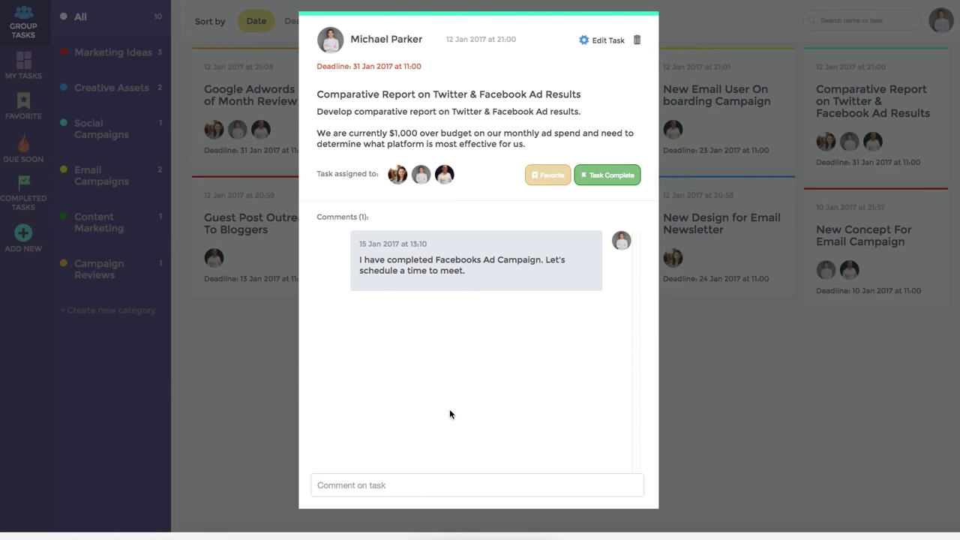
click(701, 379)
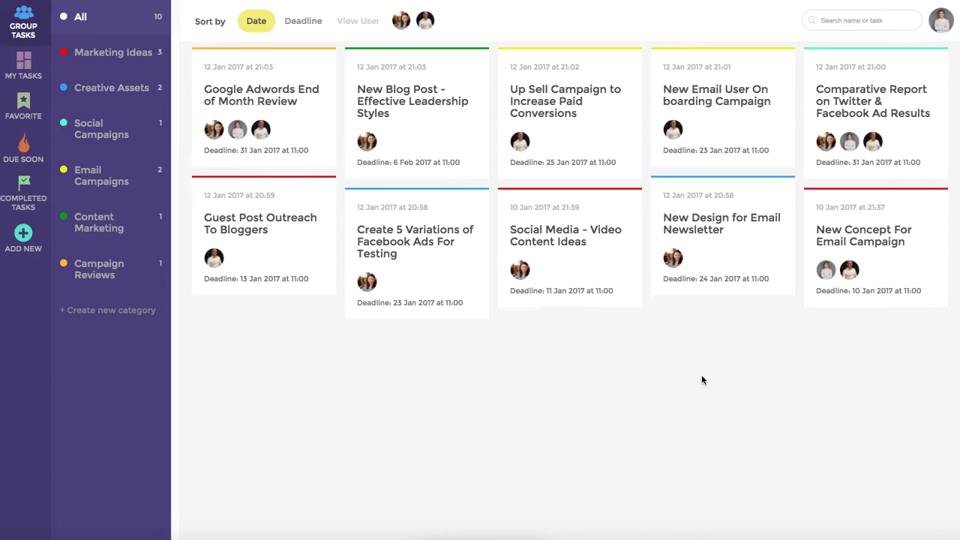
click(23, 69)
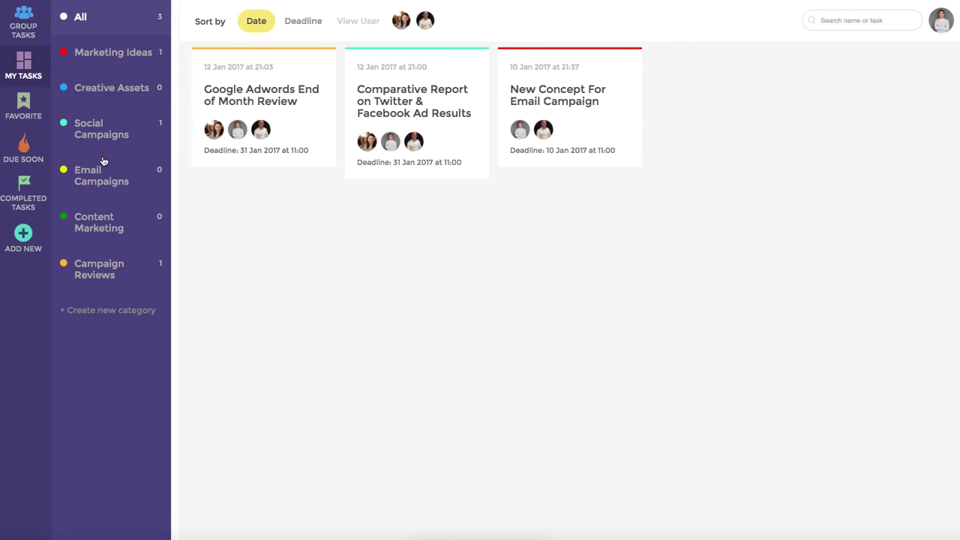
click(265, 99)
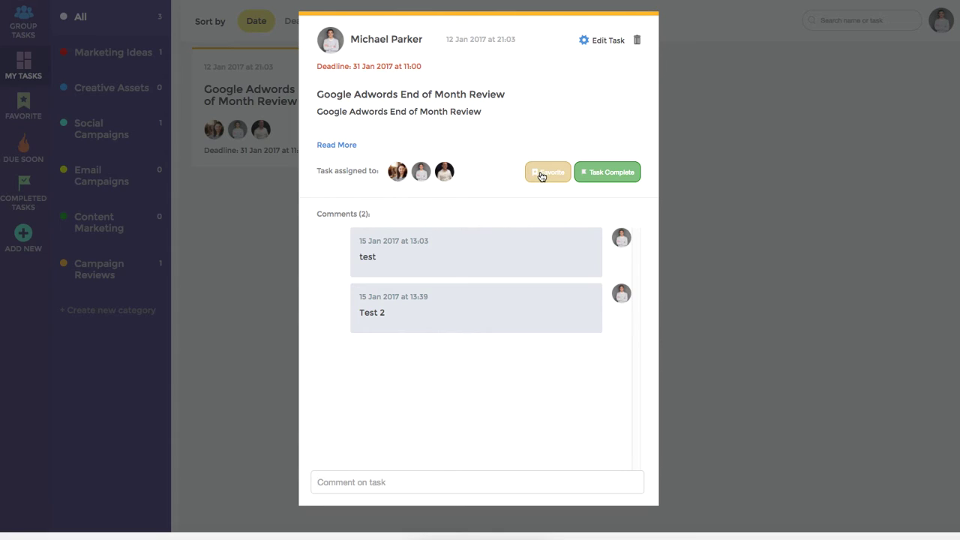
Favourite the Google Adwords End of Month Review task and check the Favourite and Due Soon lists
click(543, 175)
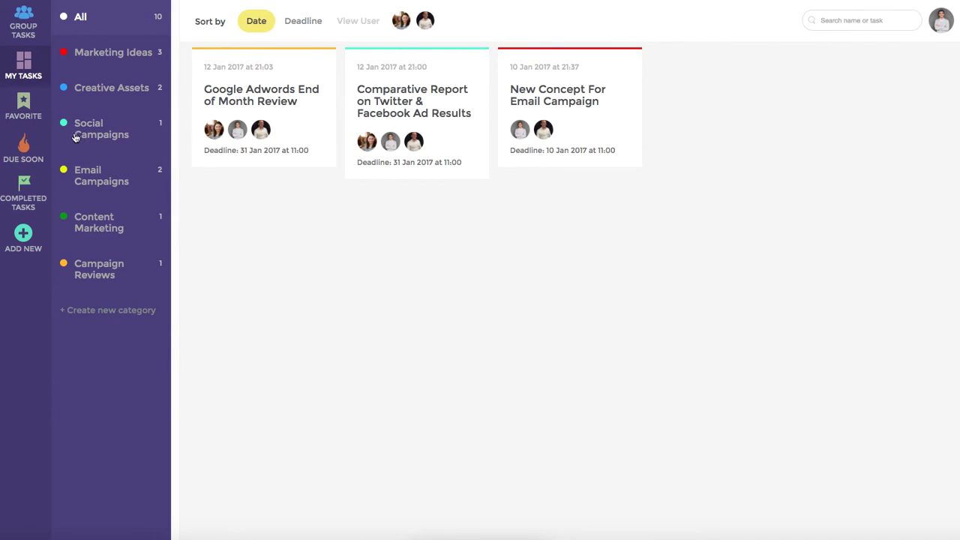
click(24, 107)
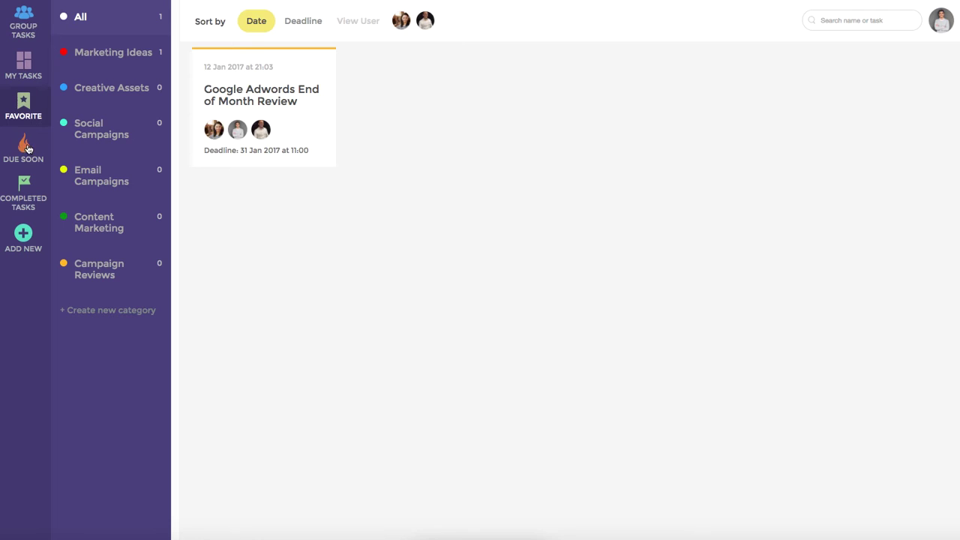
click(23, 148)
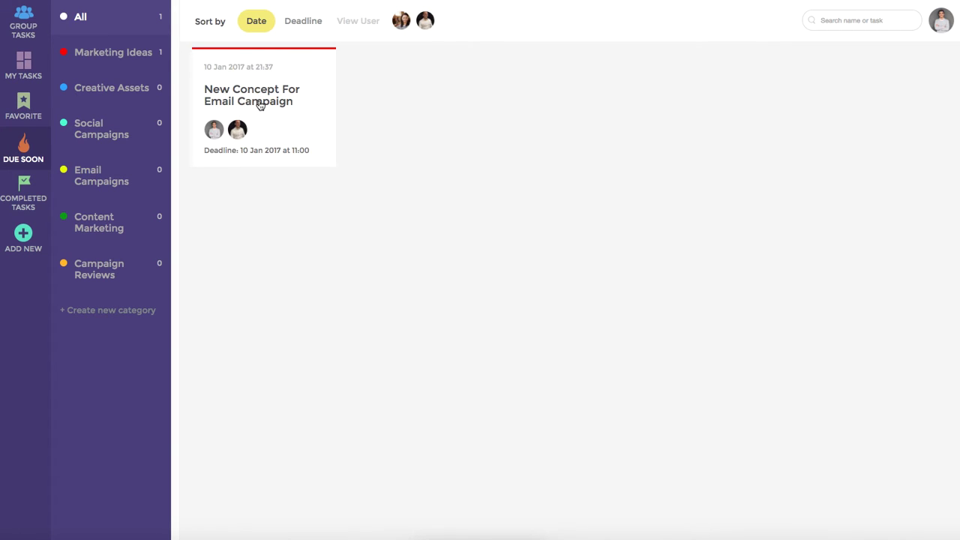
View Completed Tasks and look over the Run New Mid Year Sales Campaign on Facebook task
click(22, 185)
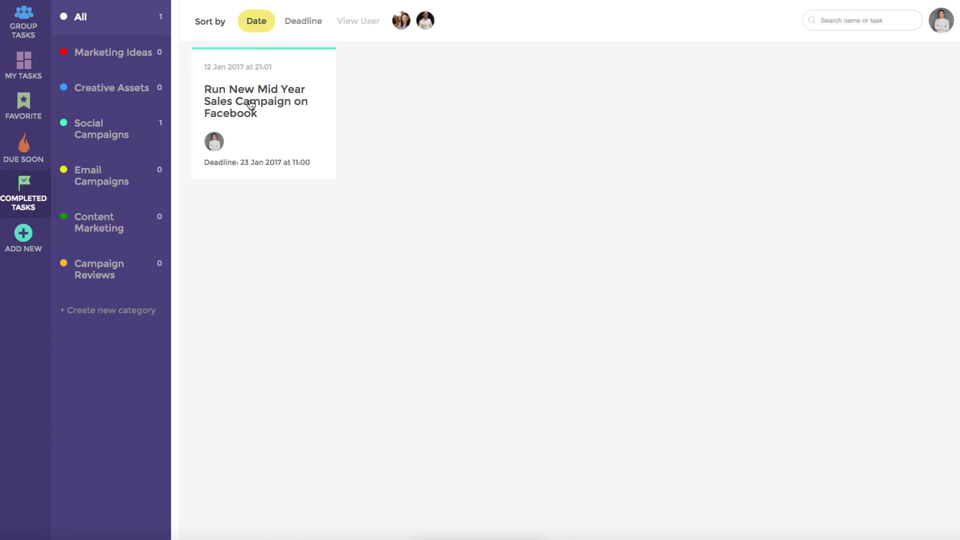
click(249, 104)
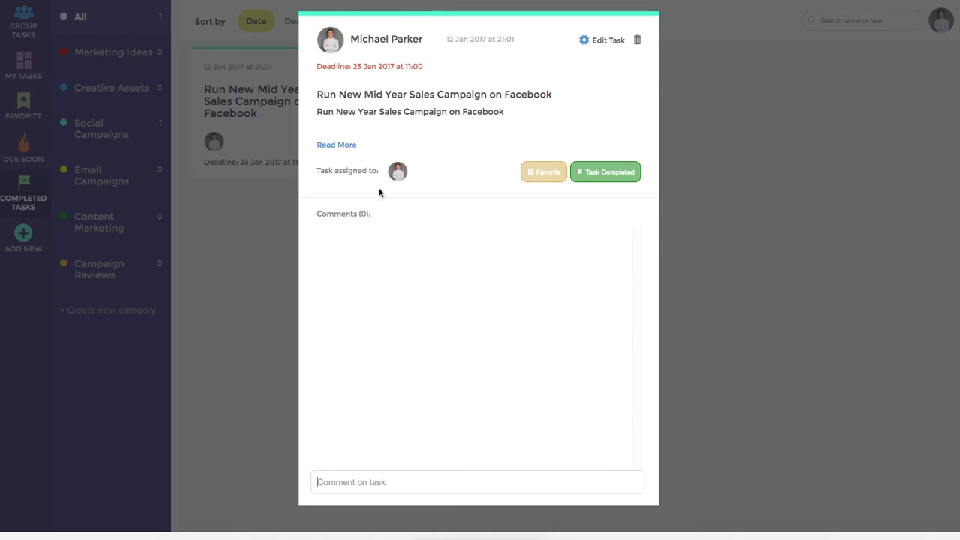
click(252, 189)
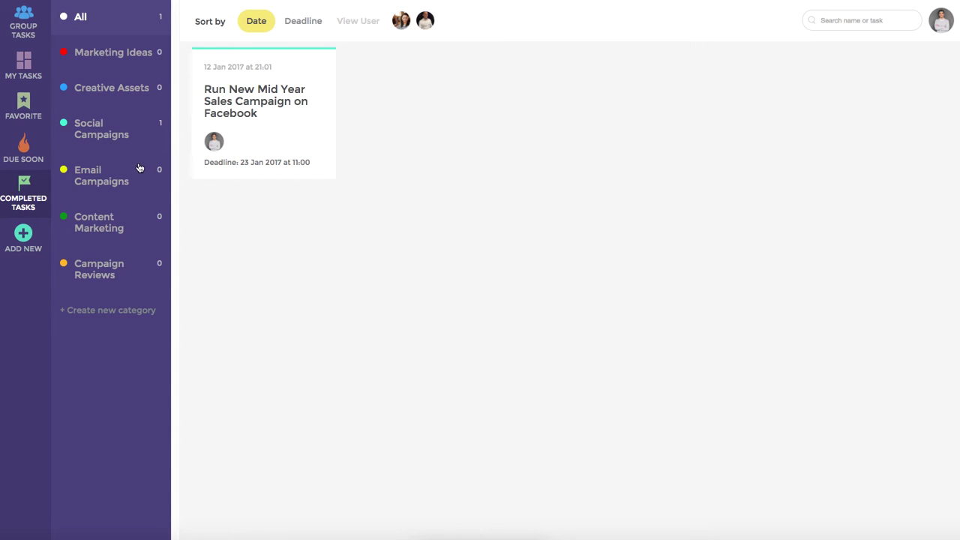
Start a new task and paste 'This is a New Example Task' as both headline and details
click(23, 236)
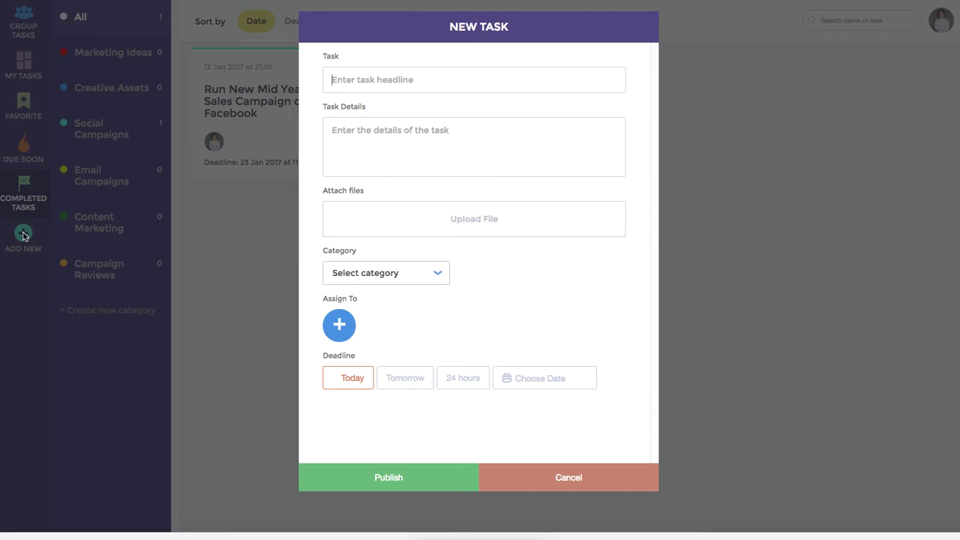
right_click(376, 79)
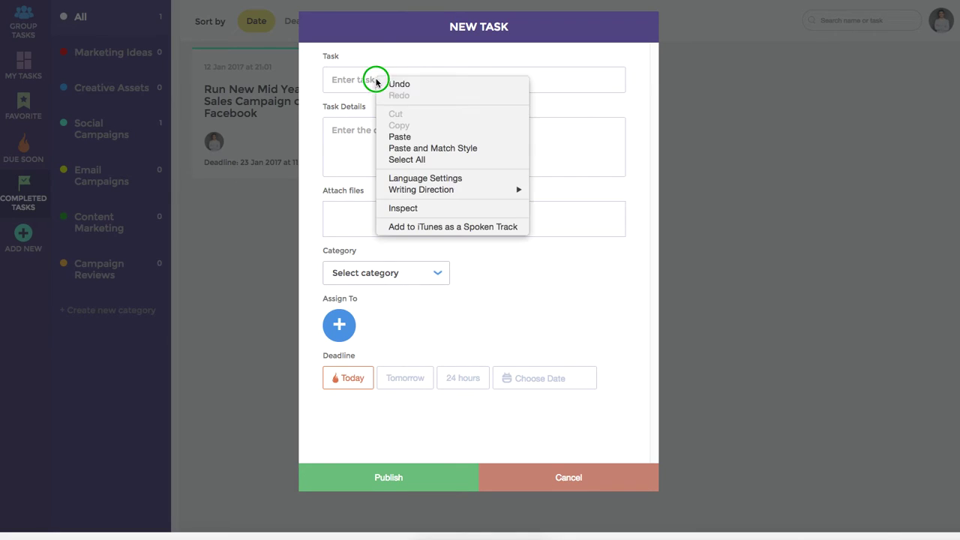
click(402, 133)
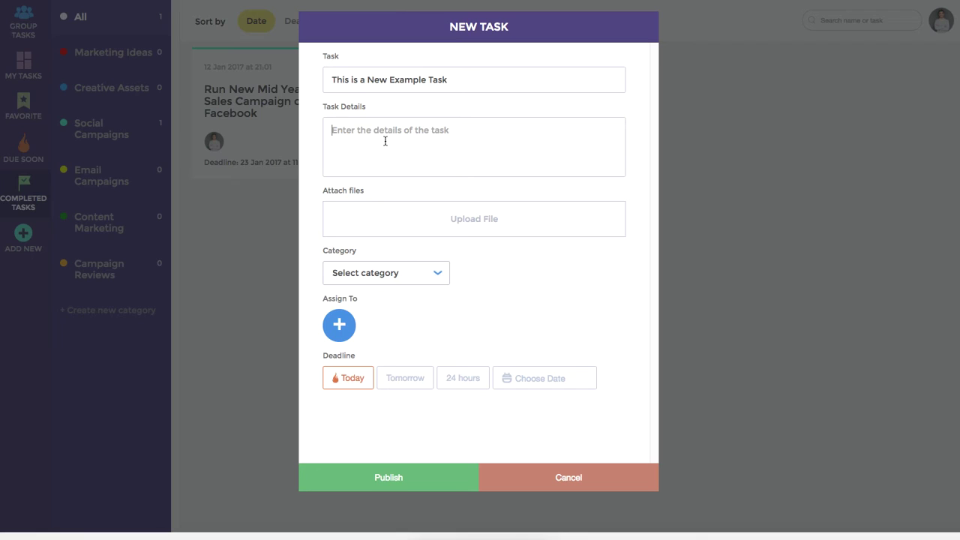
click(385, 141)
text(This is a New Example Task)
click(474, 221)
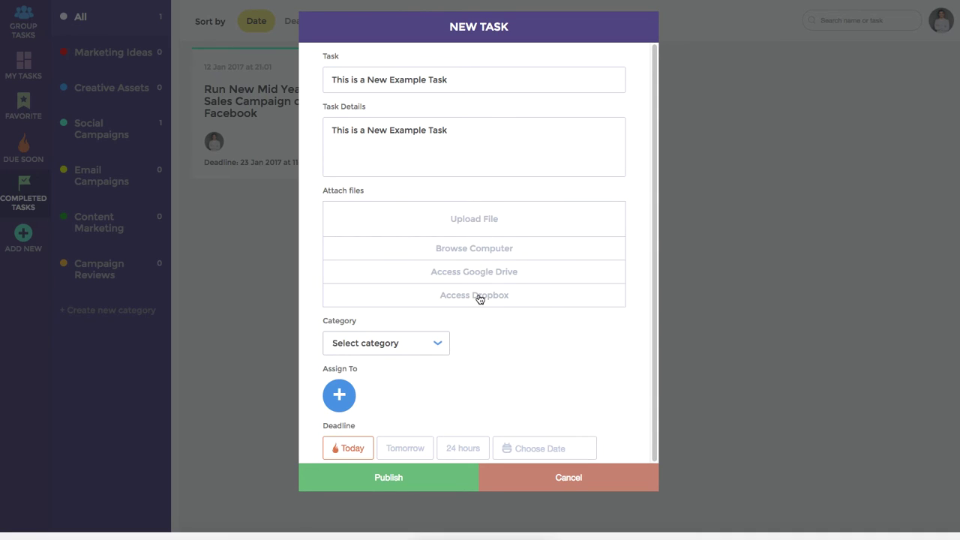
click(476, 218)
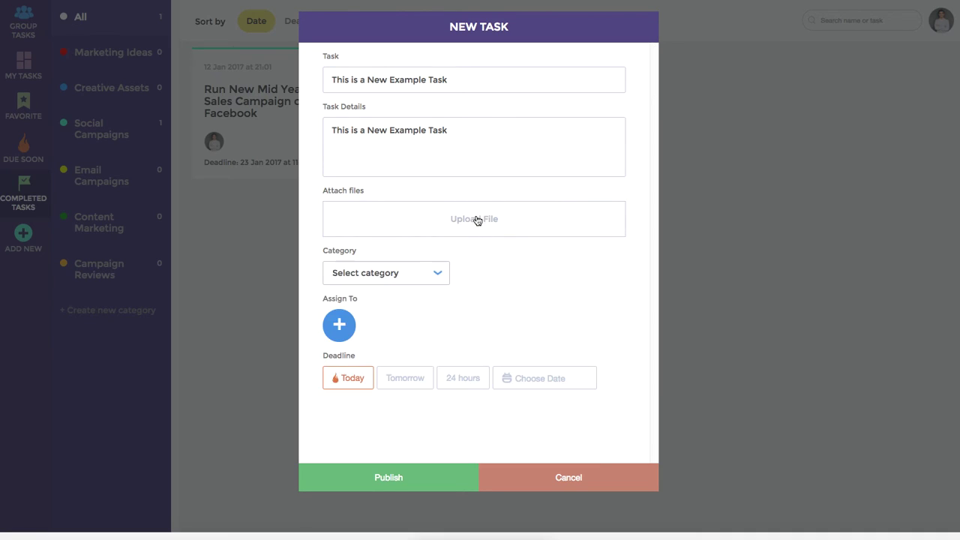
File the task under Marketing Ideas and assign three team members
click(420, 278)
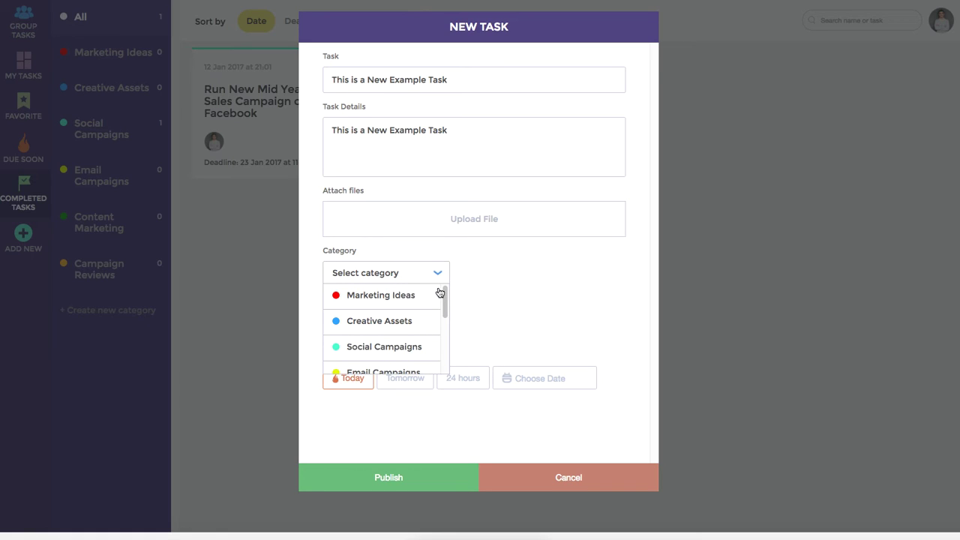
click(380, 296)
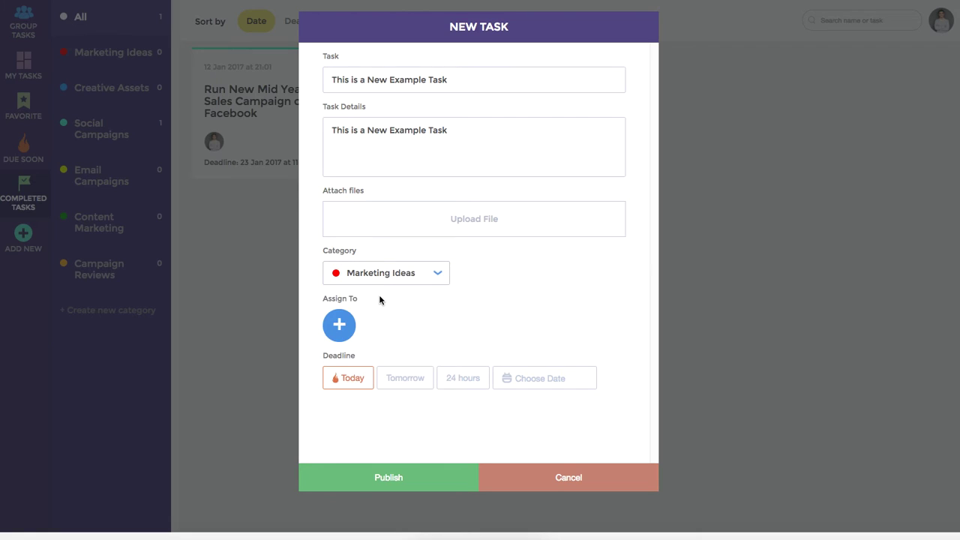
click(342, 323)
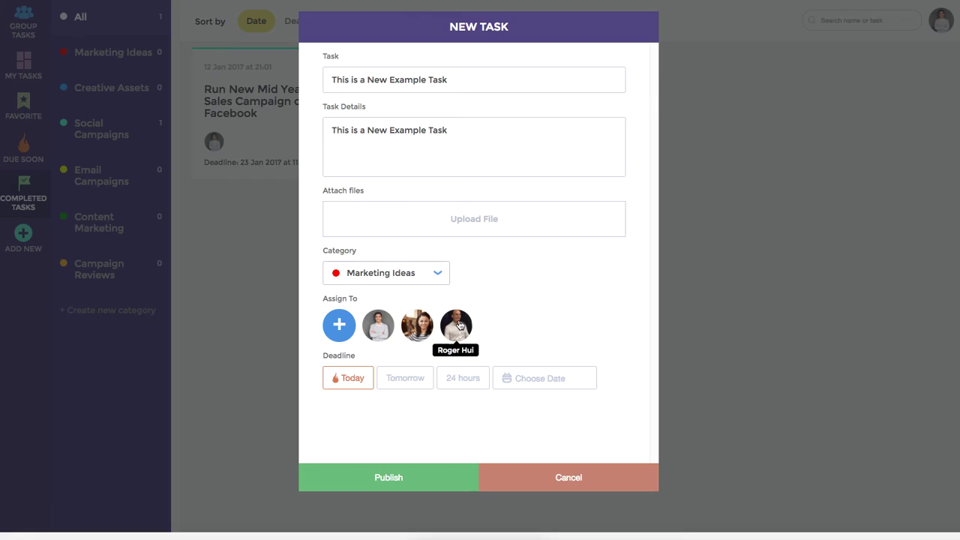
click(378, 326)
click(417, 326)
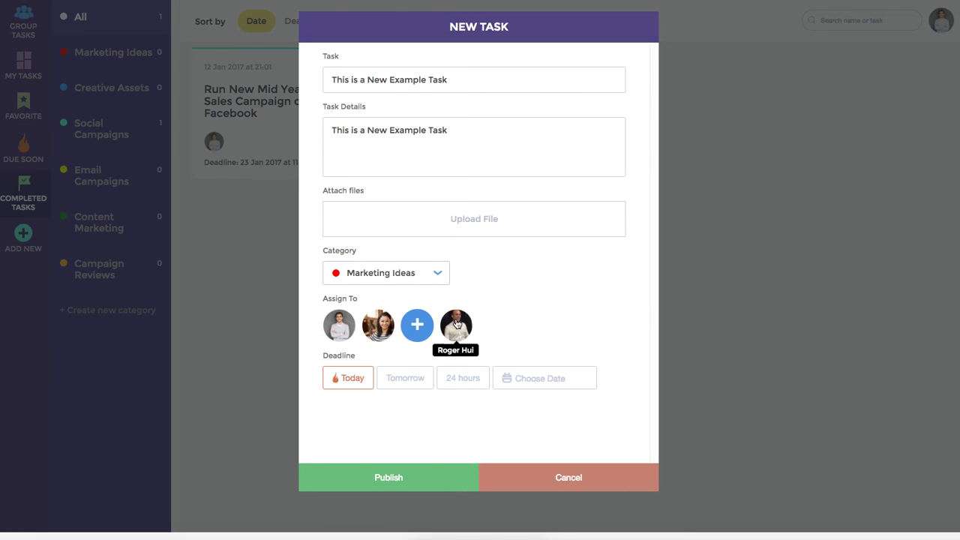
click(456, 324)
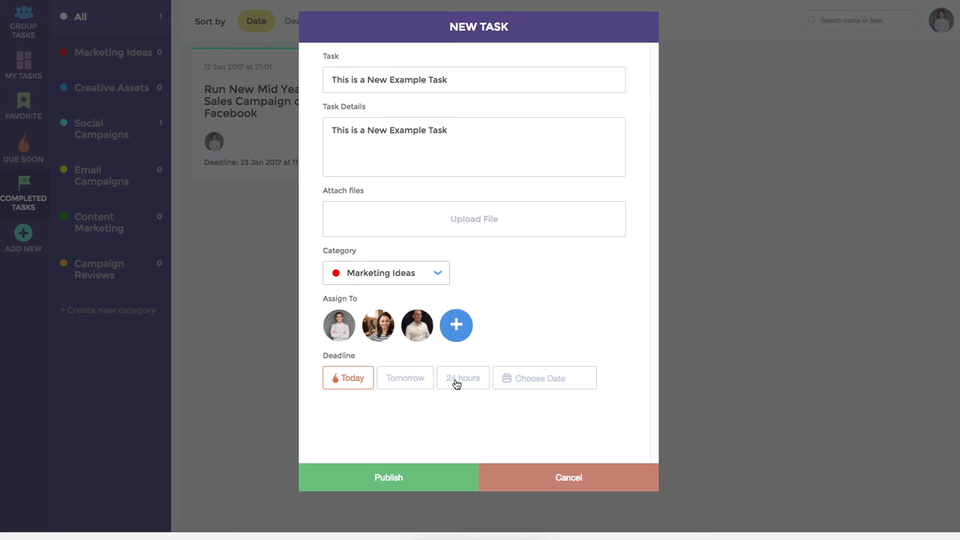
Give the task a 1 February 2017, 09:30 deadline and publish it
click(527, 380)
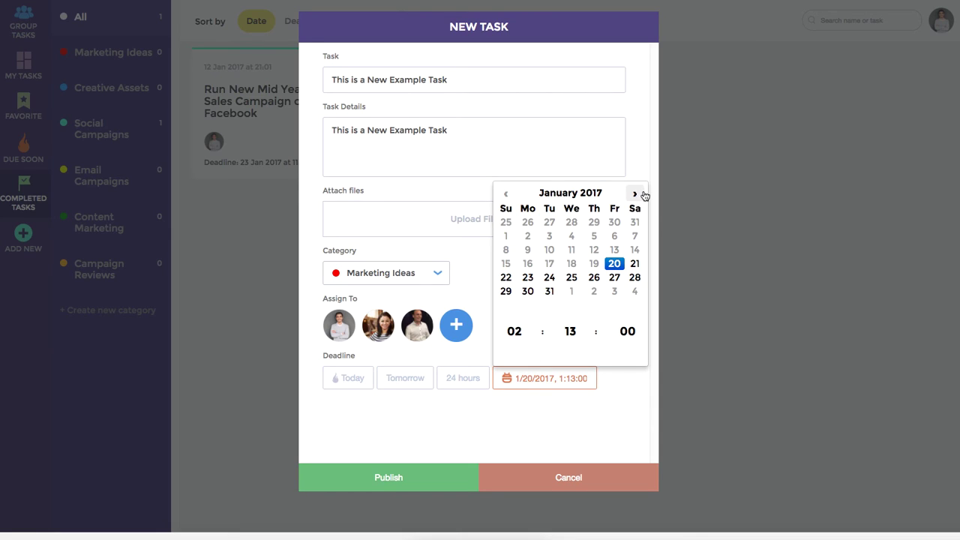
click(641, 194)
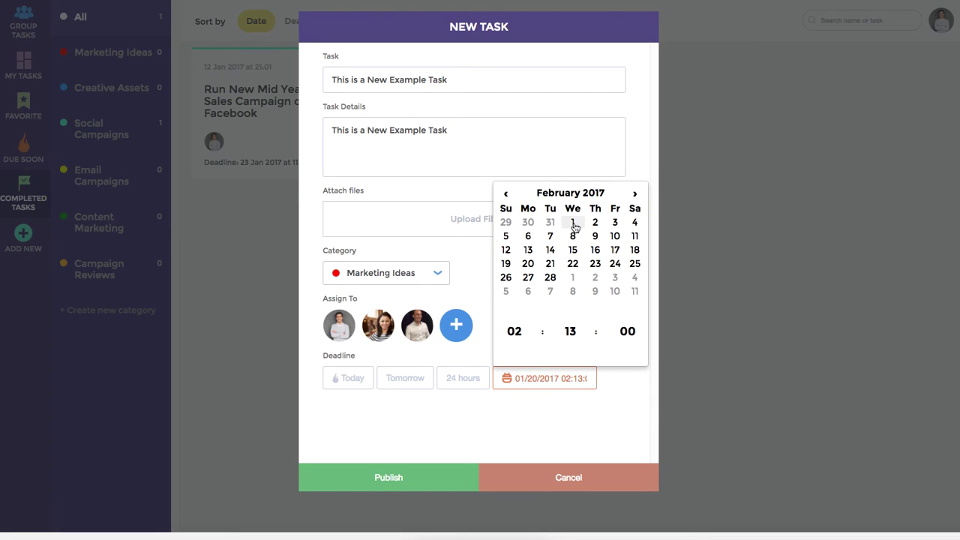
click(572, 224)
click(514, 331)
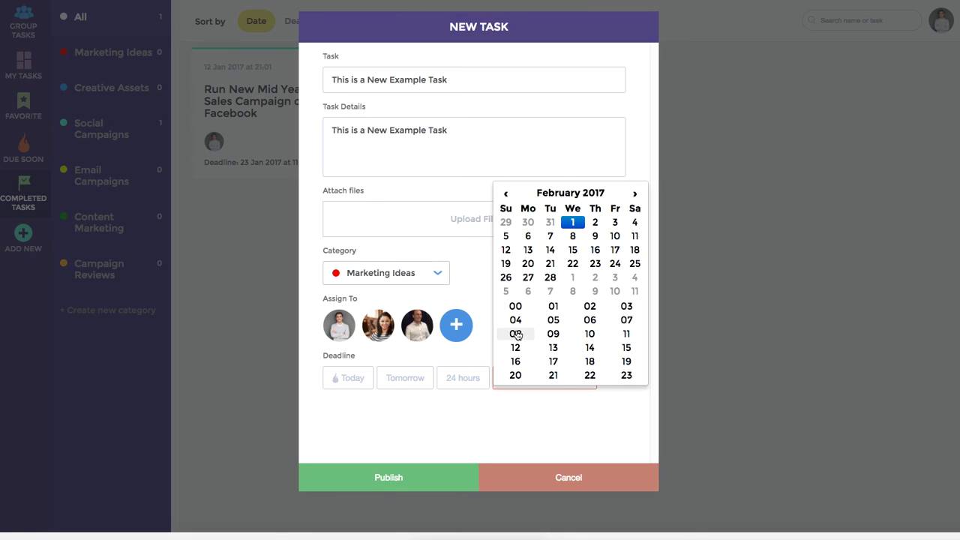
click(553, 334)
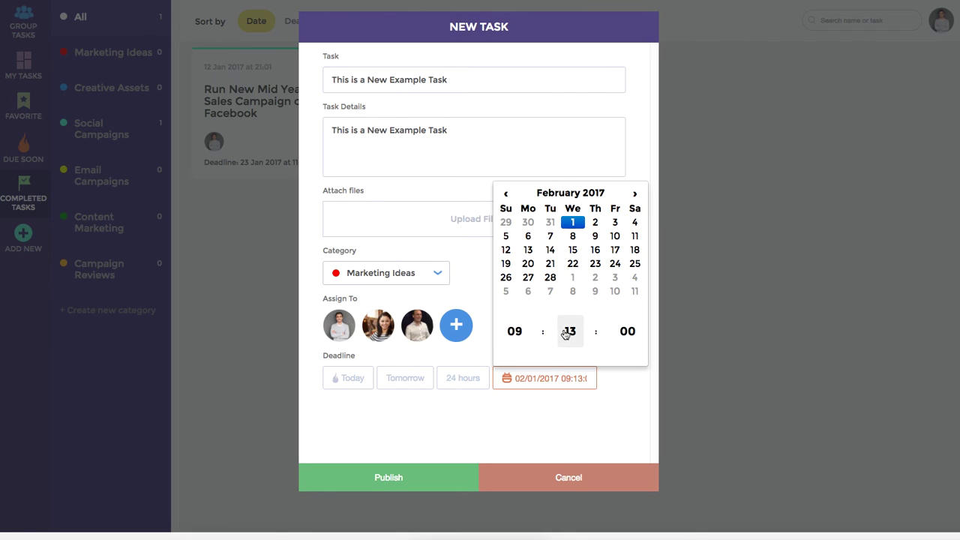
click(565, 333)
click(589, 333)
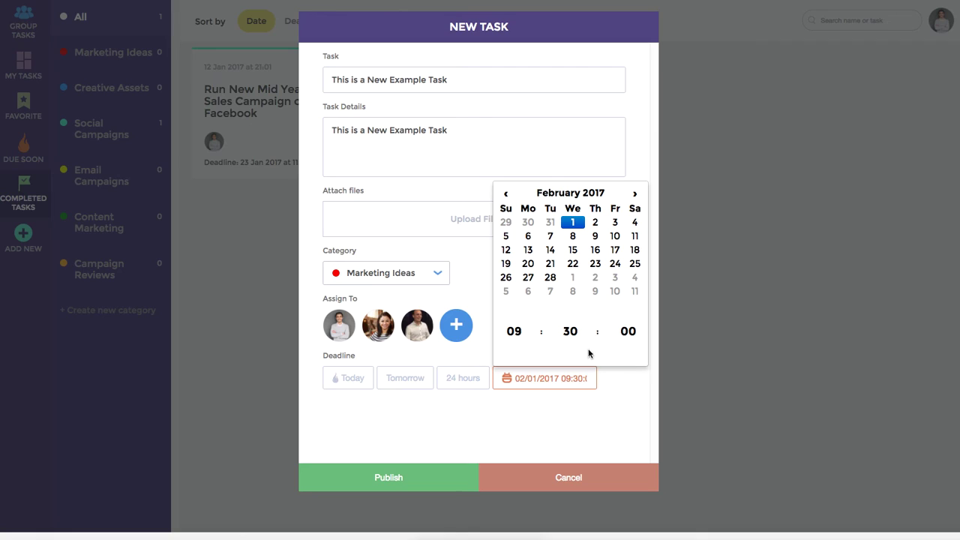
click(581, 417)
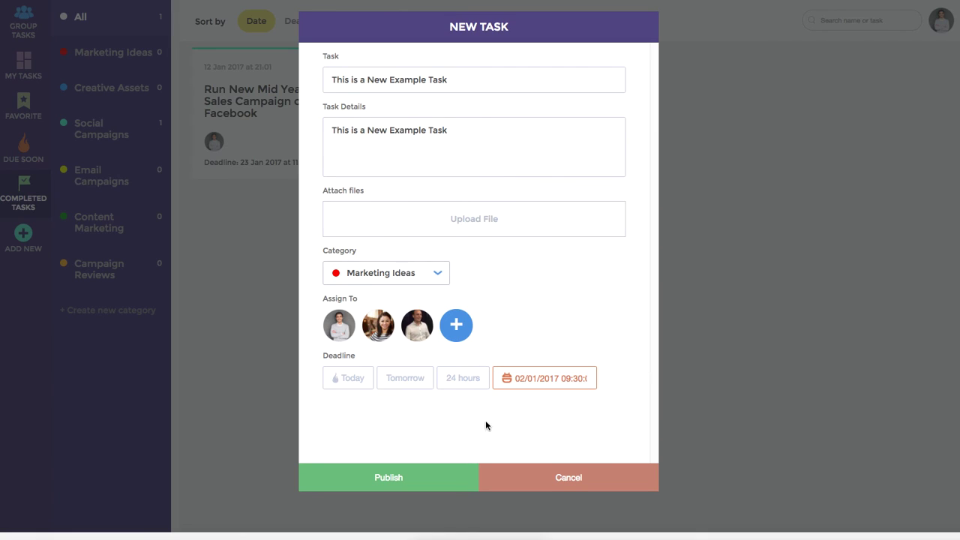
click(390, 478)
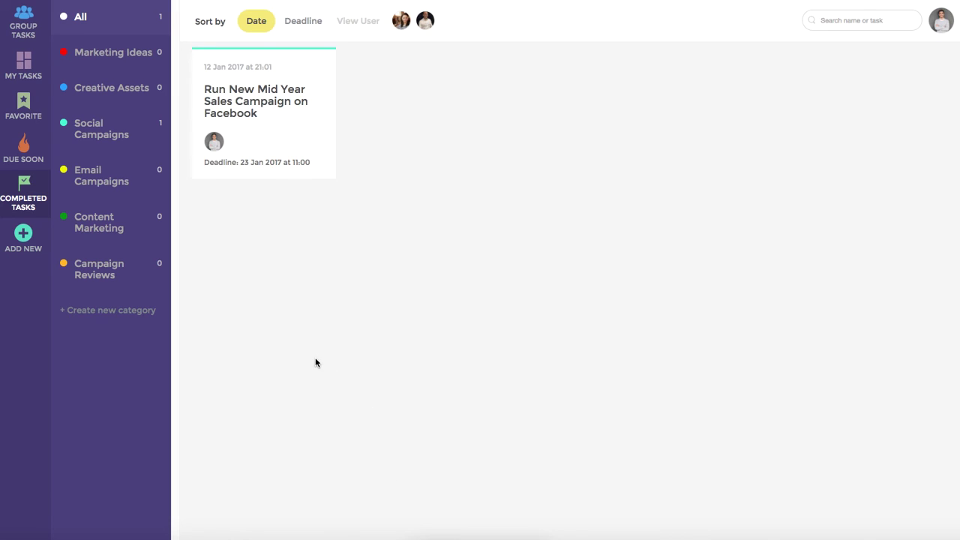
click(30, 28)
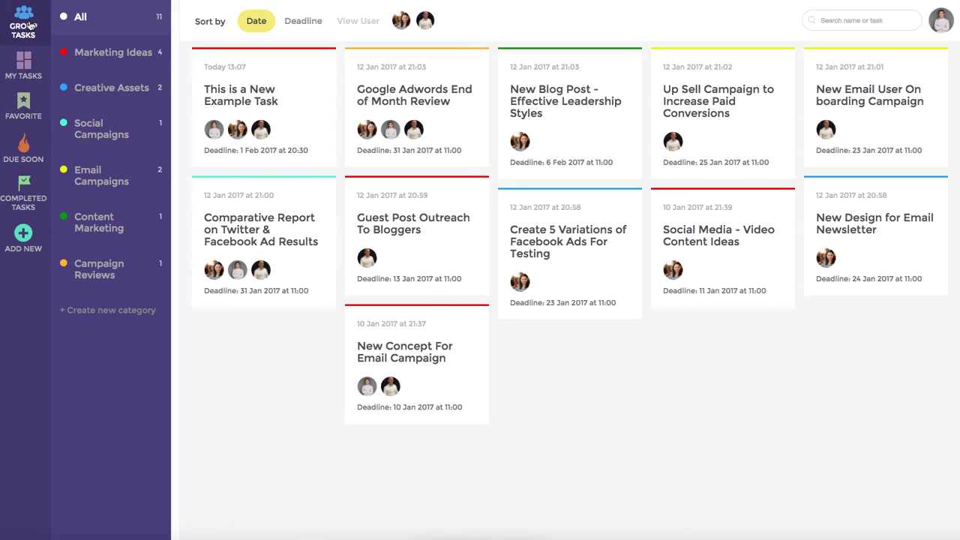